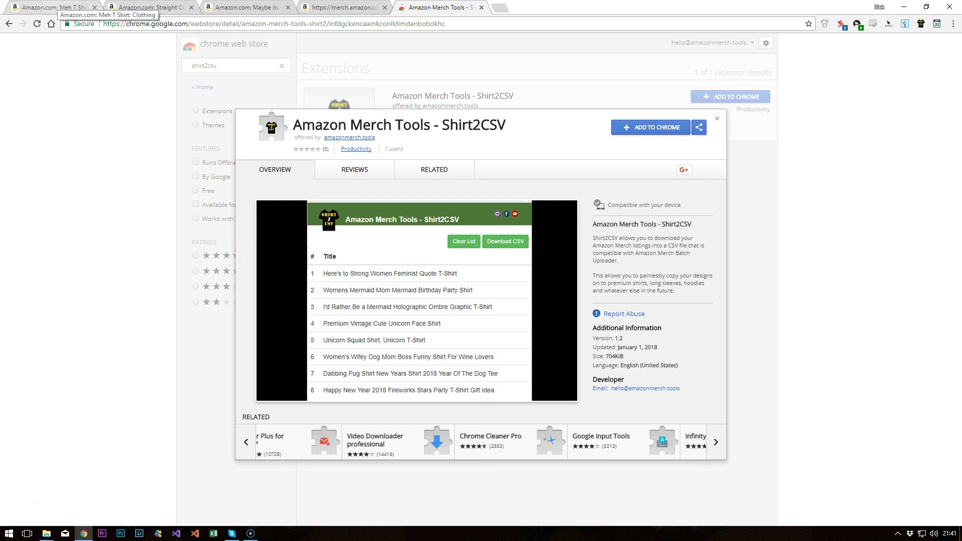
# Capture the Meh T Shirt and Straight Outta Wyoming listings in Shirt2CSV.
pyautogui.click(57, 7)
pyautogui.moveTo(921, 24)
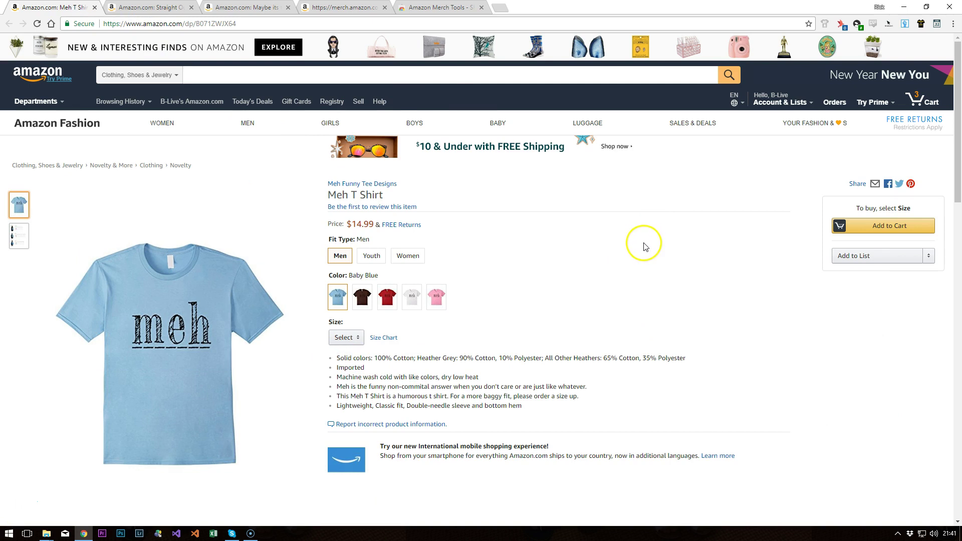
pyautogui.click(922, 25)
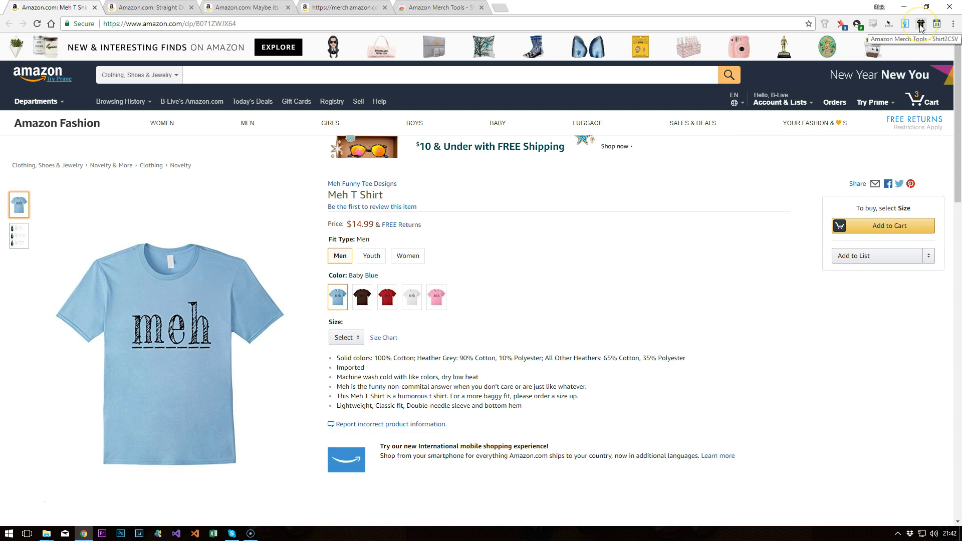
pyautogui.click(922, 25)
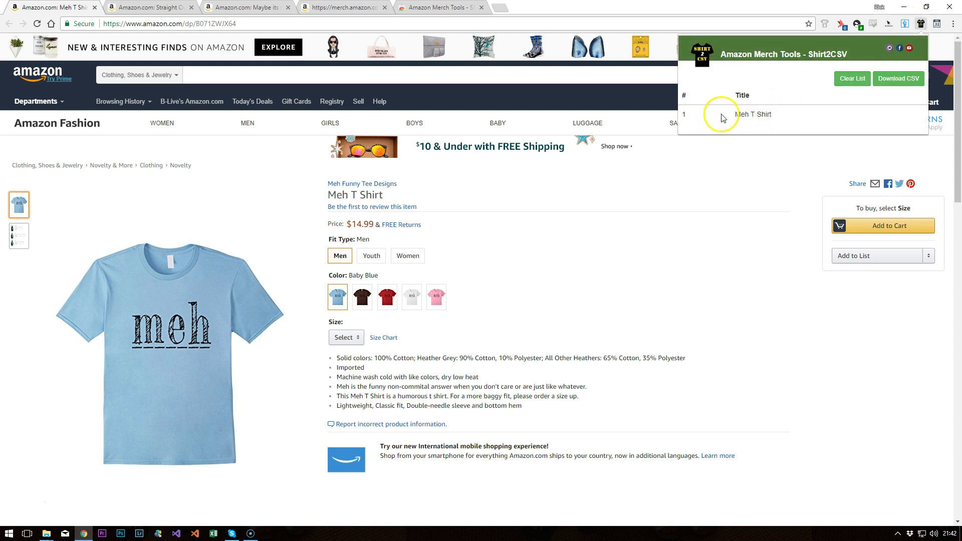
pyautogui.click(211, 45)
pyautogui.click(151, 6)
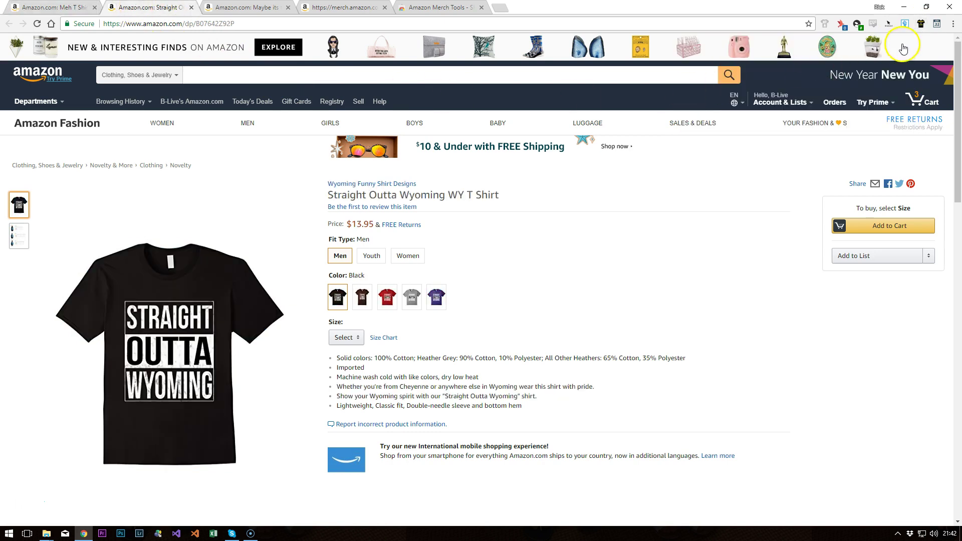
pyautogui.click(922, 25)
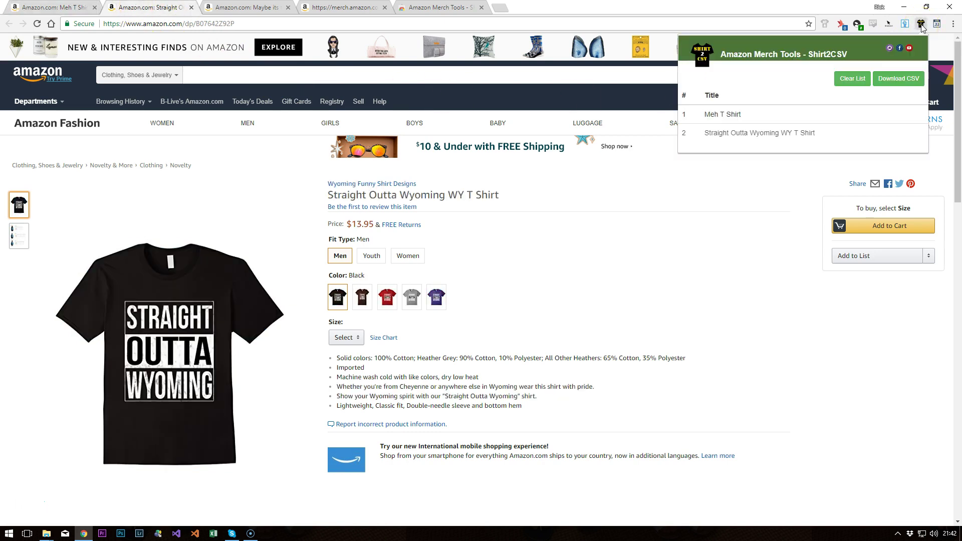
# Capture the Whiskey shirt, then download all three listings as a MerchBatchUpload CSV.
pyautogui.click(243, 7)
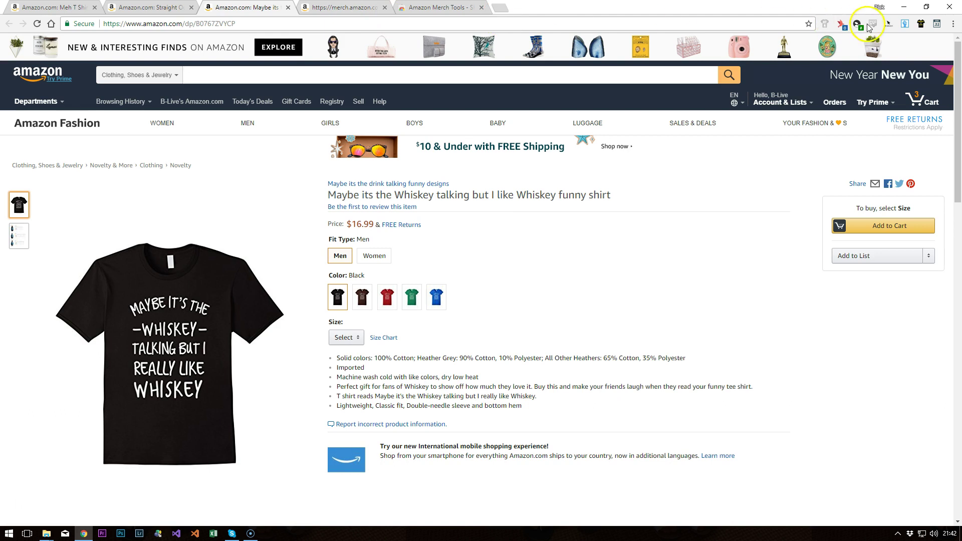
pyautogui.click(922, 25)
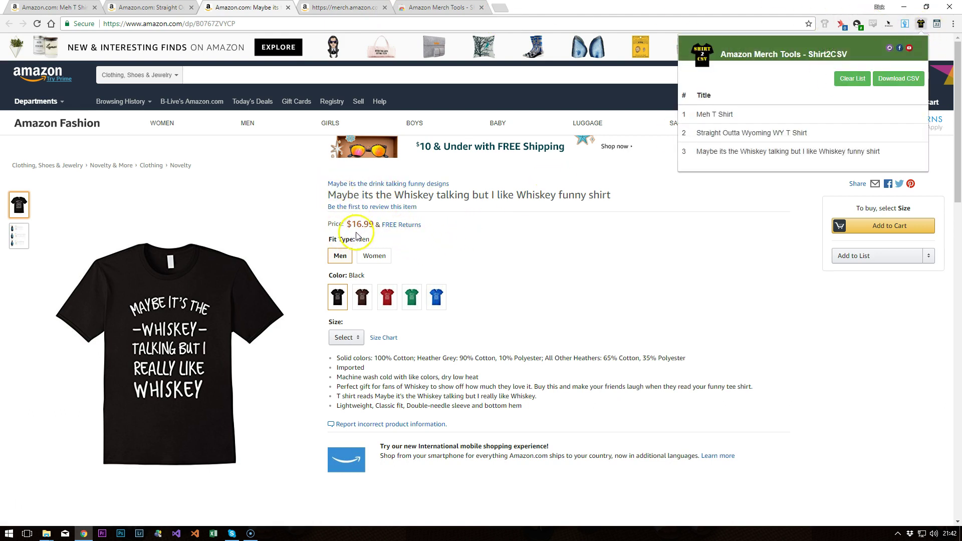
pyautogui.click(374, 256)
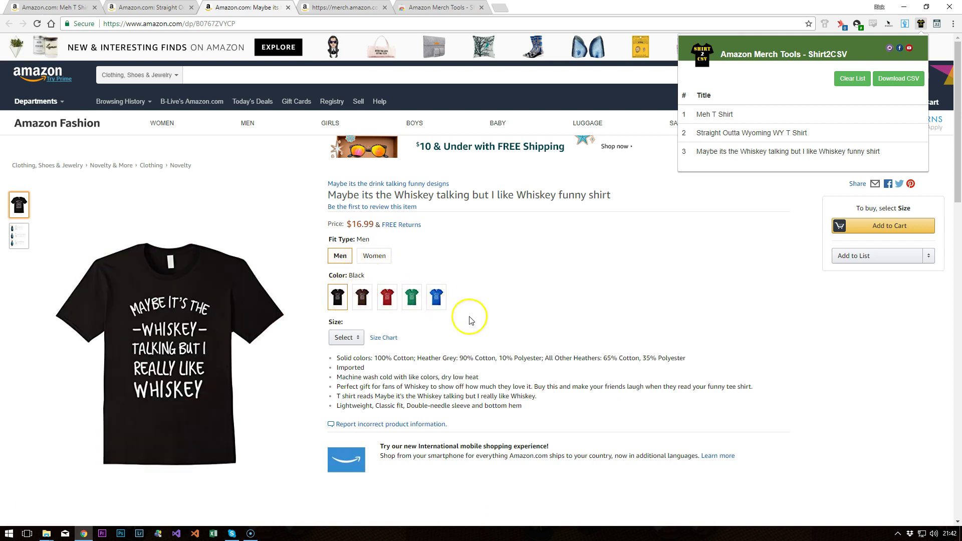
pyautogui.moveTo(331, 380); pyautogui.dragTo(526, 391)
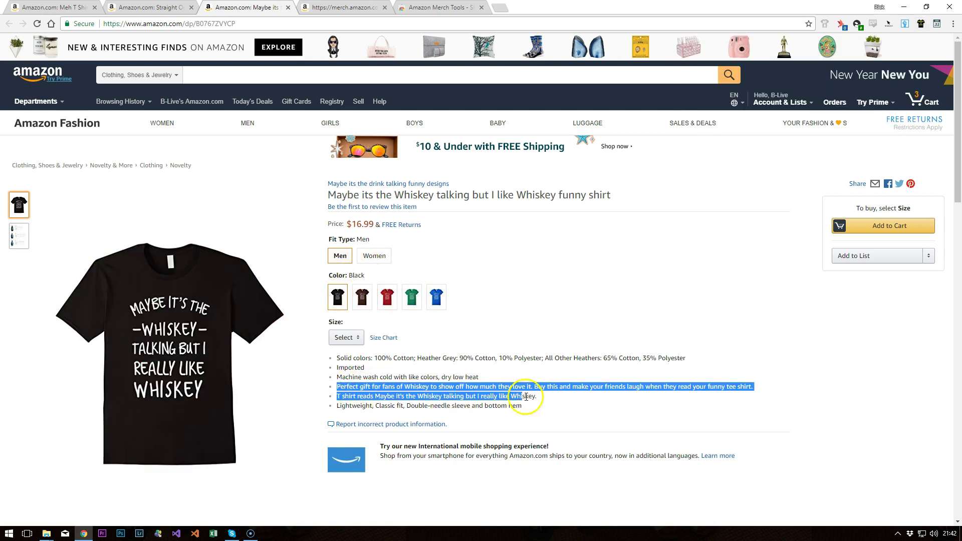
pyautogui.click(555, 406)
pyautogui.scroll(-3, 555, 407)
pyautogui.scroll(3, 594, 323)
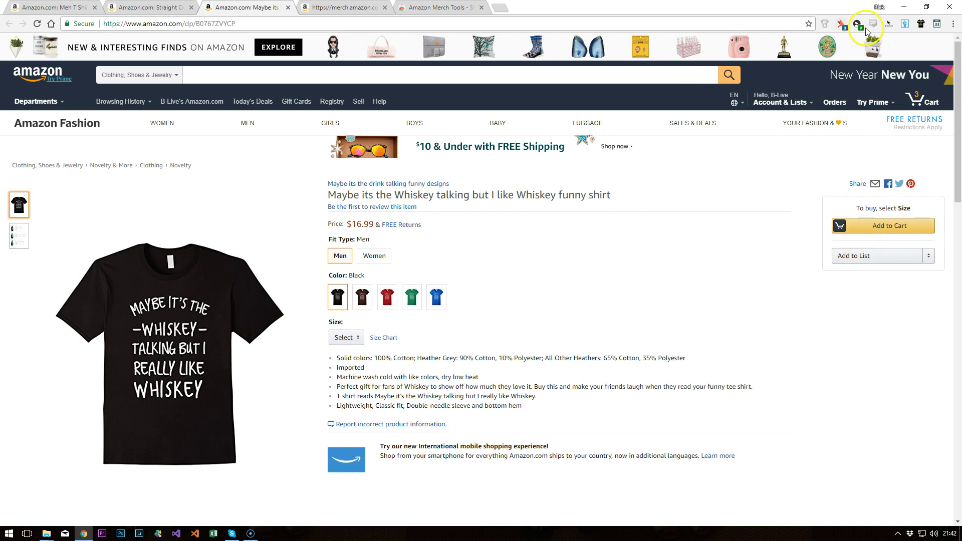
pyautogui.click(921, 24)
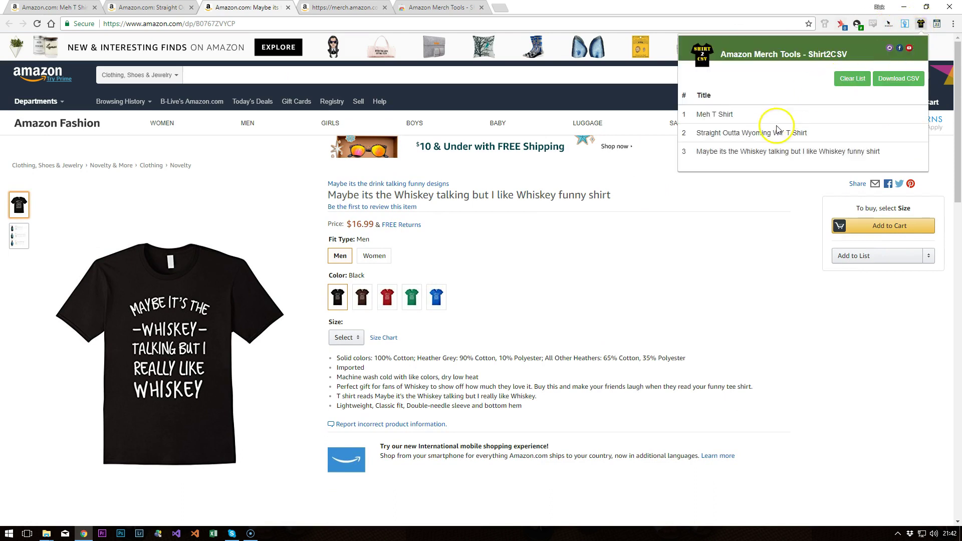
pyautogui.click(899, 78)
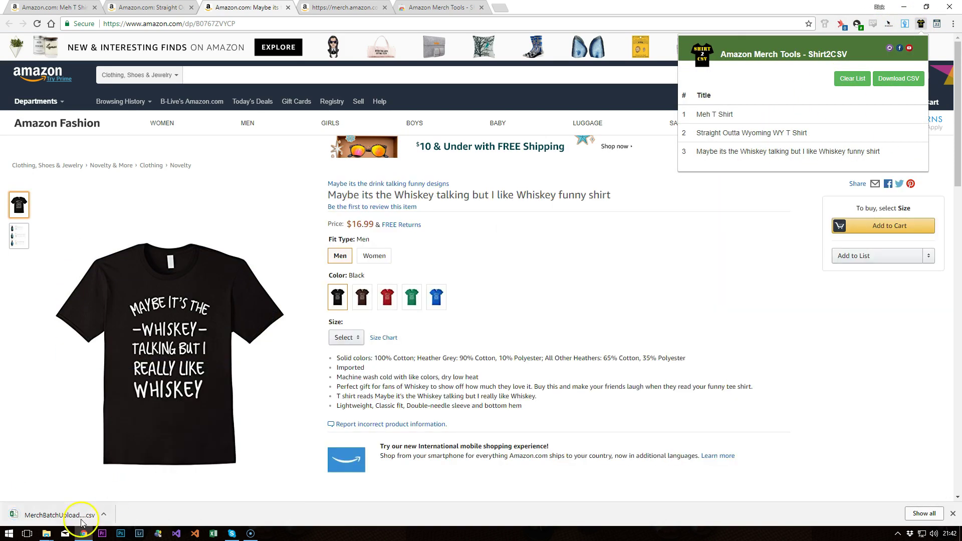
# Open the downloaded CSV in Excel and autofit every column to its contents.
pyautogui.click(60, 515)
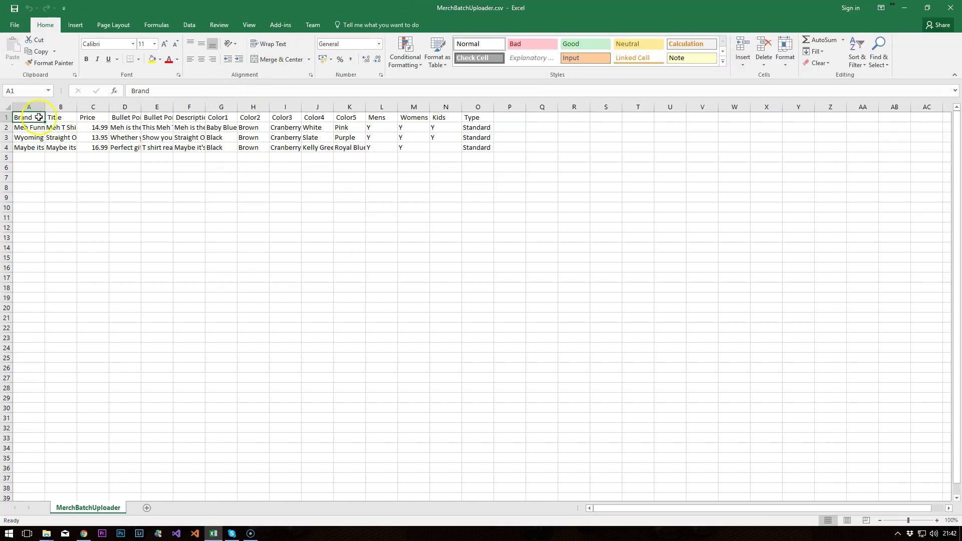
pyautogui.click(8, 107)
pyautogui.doubleClick(45, 107)
pyautogui.click(132, 149)
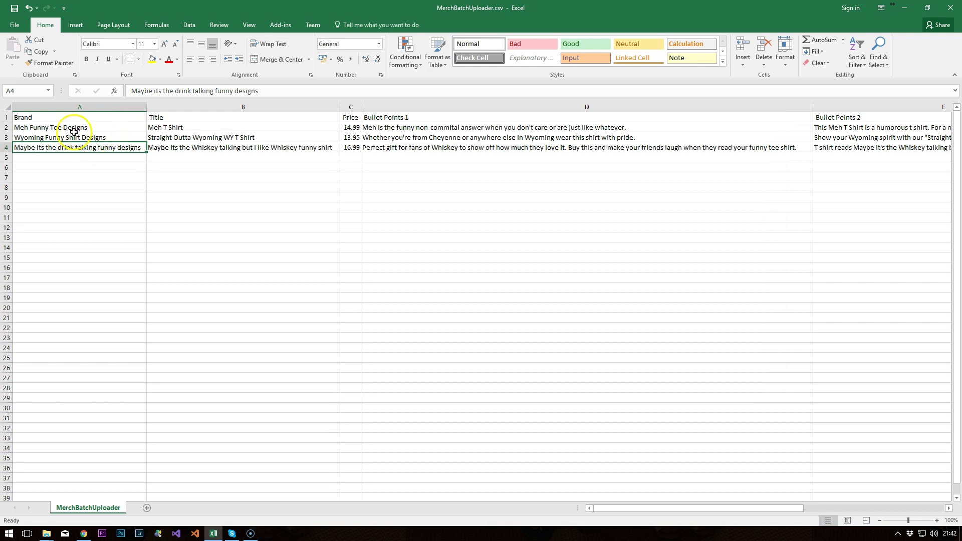
# Review the first listing's brand, description and colour cells, then close Excel without saving.
pyautogui.click(74, 129)
pyautogui.press('Tab')
pyautogui.press('Tab')
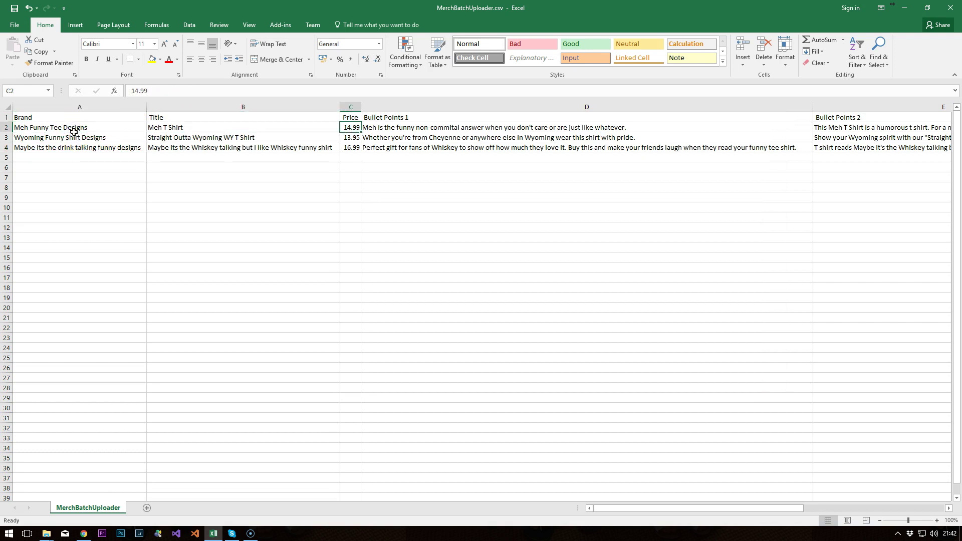
pyautogui.press('Tab')
pyautogui.press('Tab')
pyautogui.press('Tab')
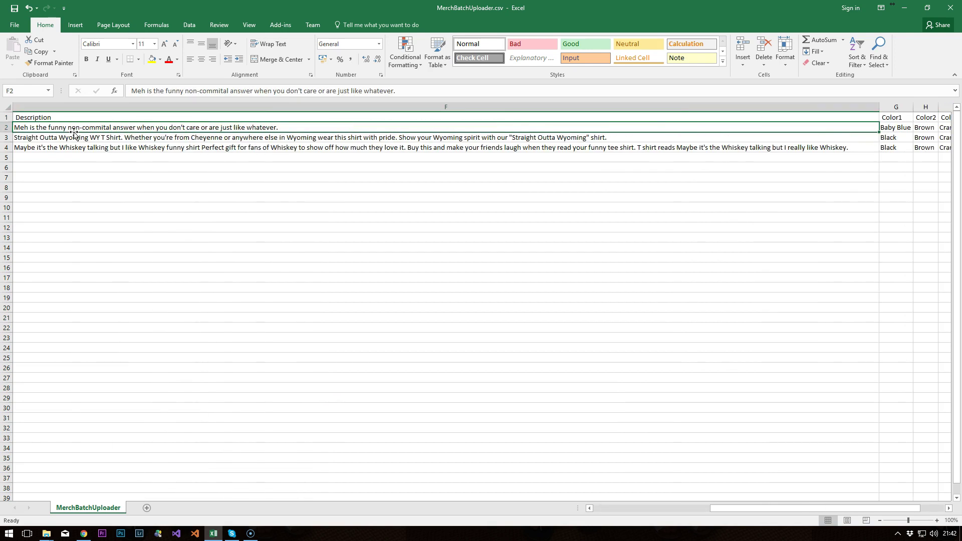
pyautogui.press('Tab')
pyautogui.press('Tab')
pyautogui.press('Tab')
pyautogui.press('Tab')
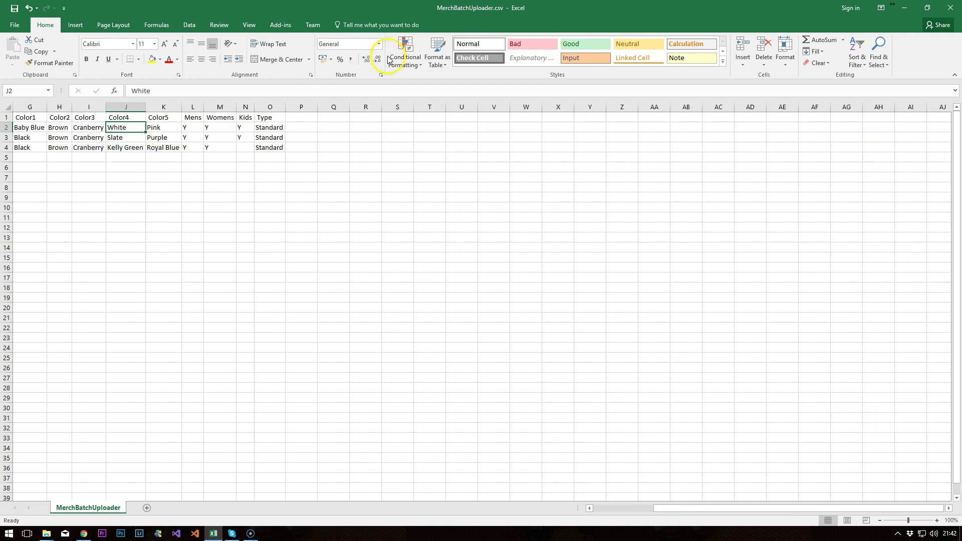
pyautogui.click(946, 12)
pyautogui.click(482, 280)
# Upload meh.png as the shirt artwork on the Merch by Amazon create page.
pyautogui.click(343, 7)
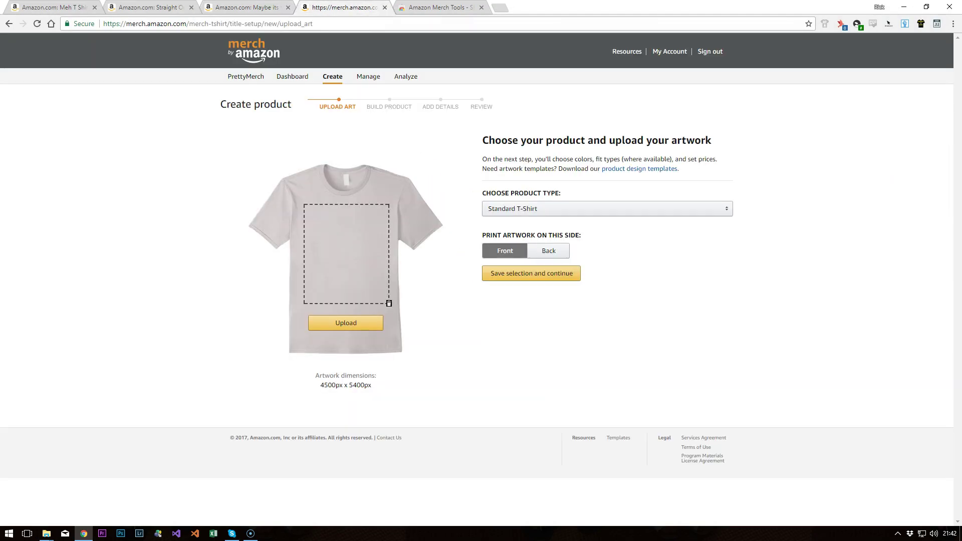
pyautogui.click(345, 324)
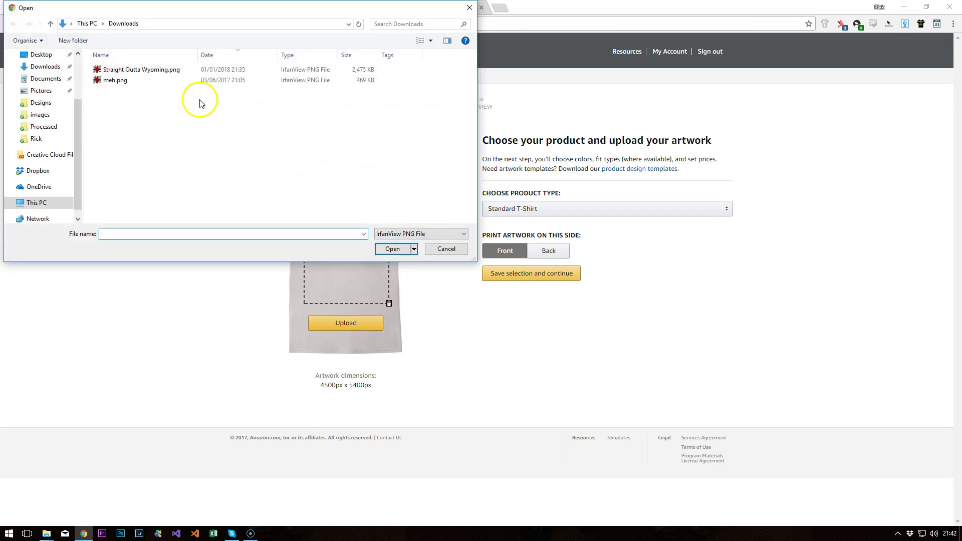
pyautogui.doubleClick(116, 79)
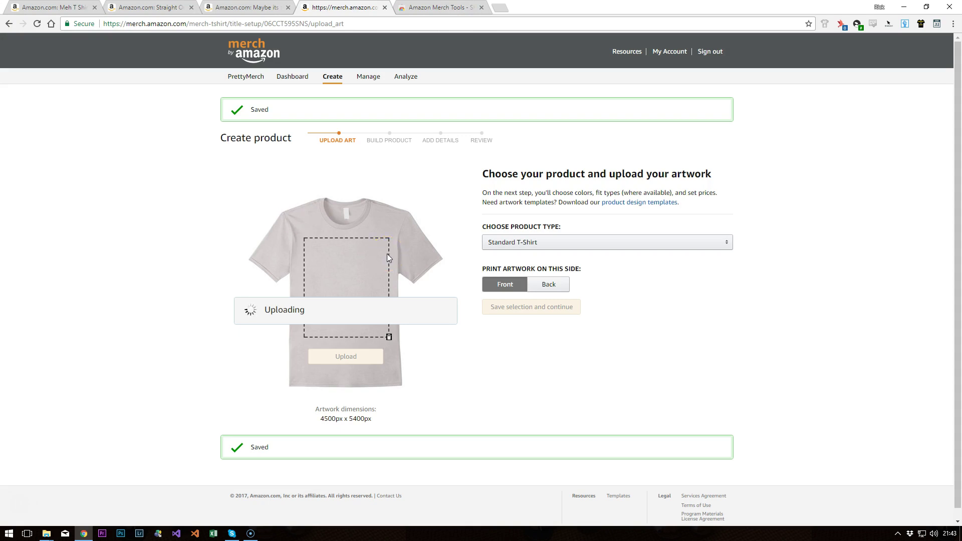
pyautogui.click(503, 285)
# Import MerchBatchUploader.csv into the Batch Uploader extension.
pyautogui.click(938, 24)
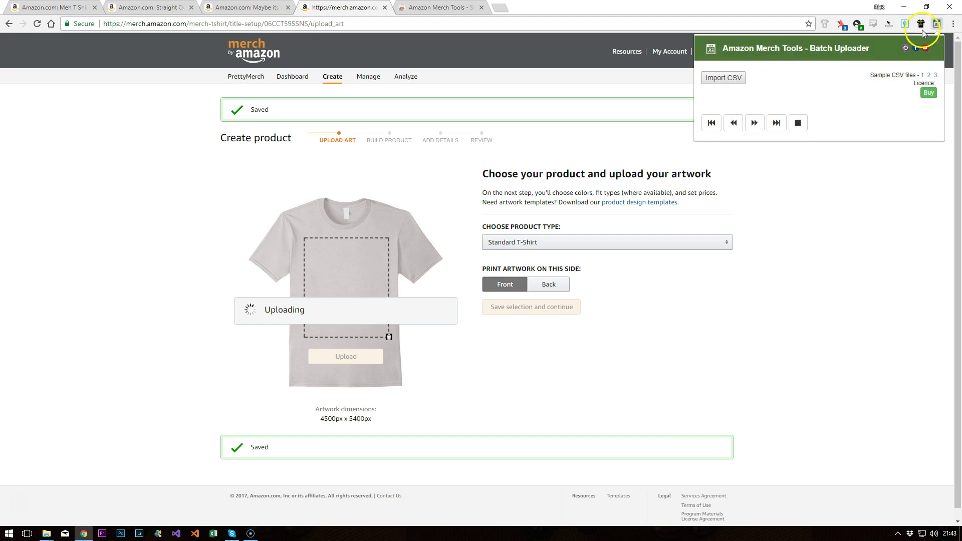
pyautogui.click(723, 78)
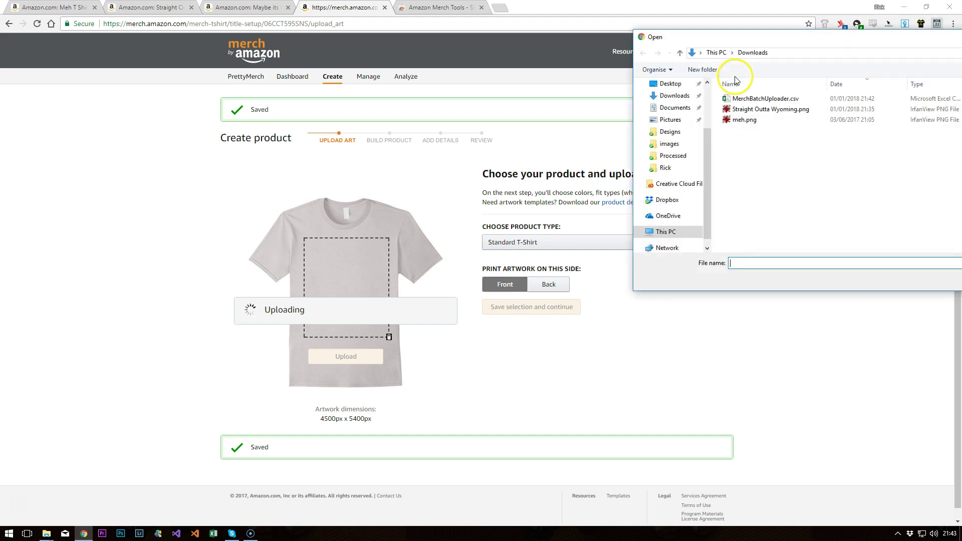
pyautogui.doubleClick(846, 98)
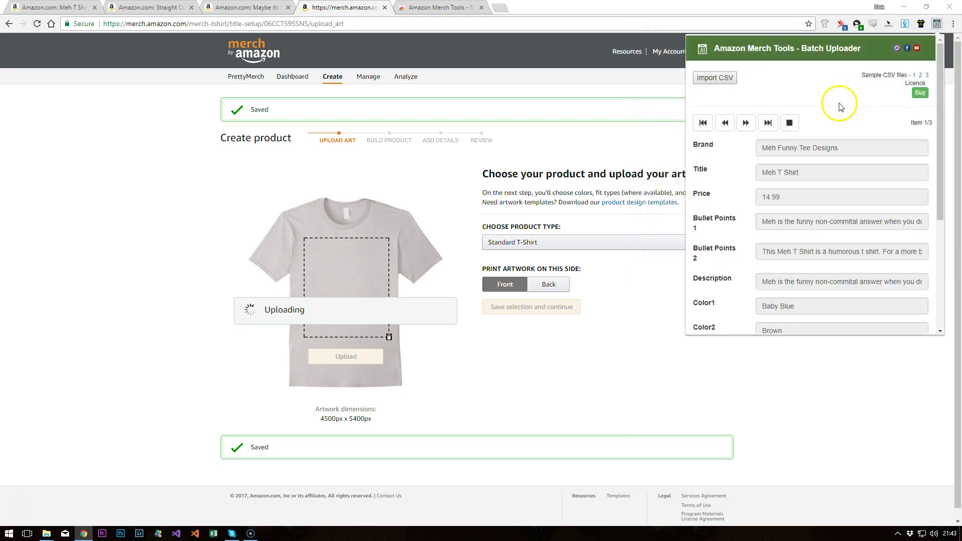
pyautogui.scroll(-5, 744, 218)
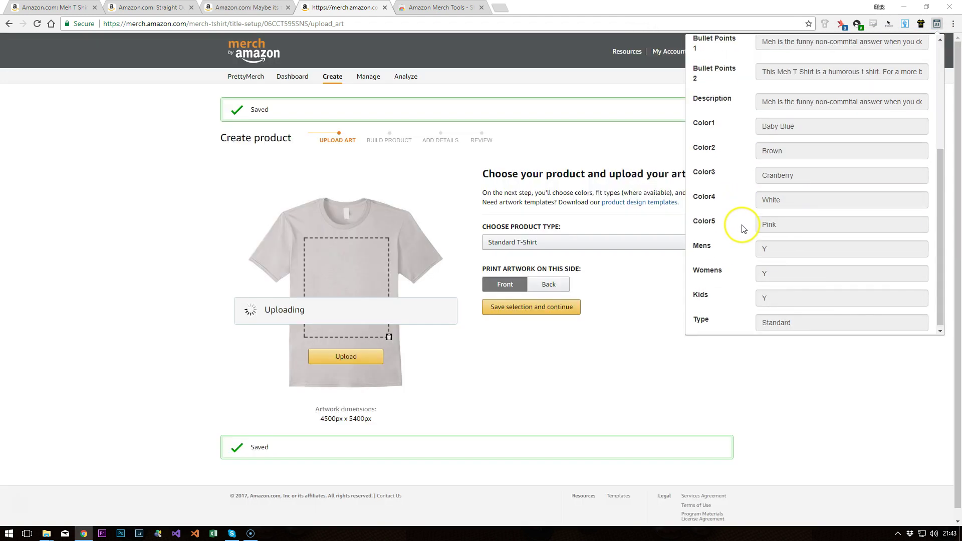
pyautogui.scroll(5, 744, 226)
# Step through listings 2 and 3, return to Meh T Shirt, and close the panel.
pyautogui.click(745, 122)
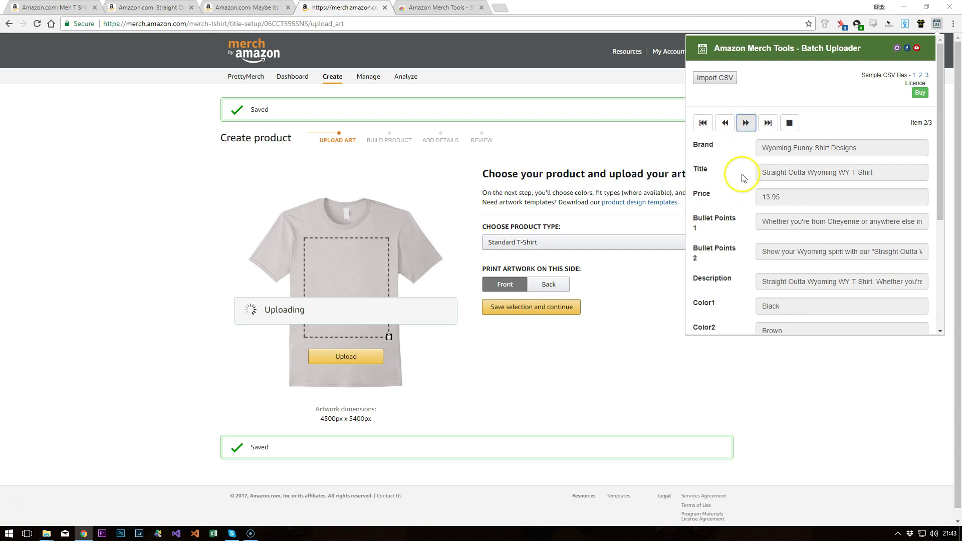
pyautogui.click(746, 122)
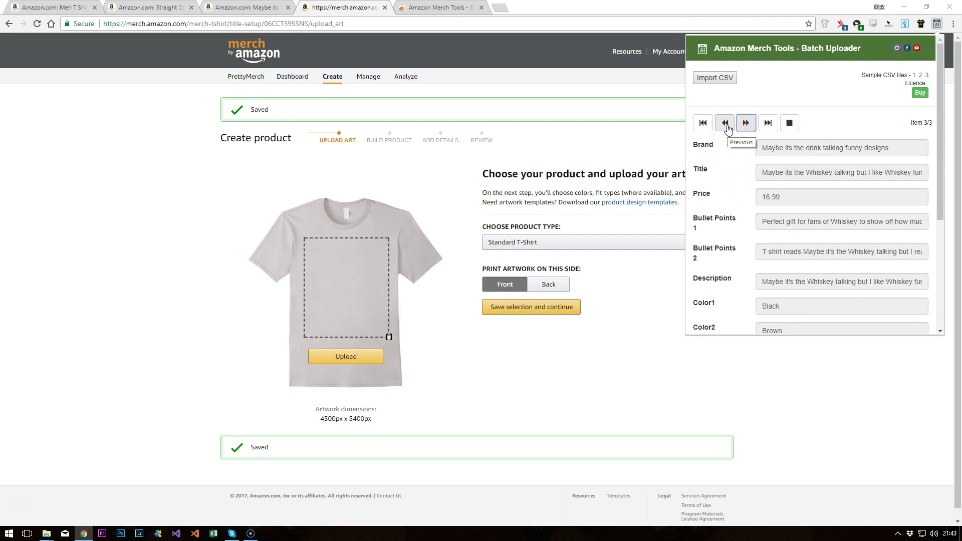
pyautogui.click(725, 122)
pyautogui.click(725, 123)
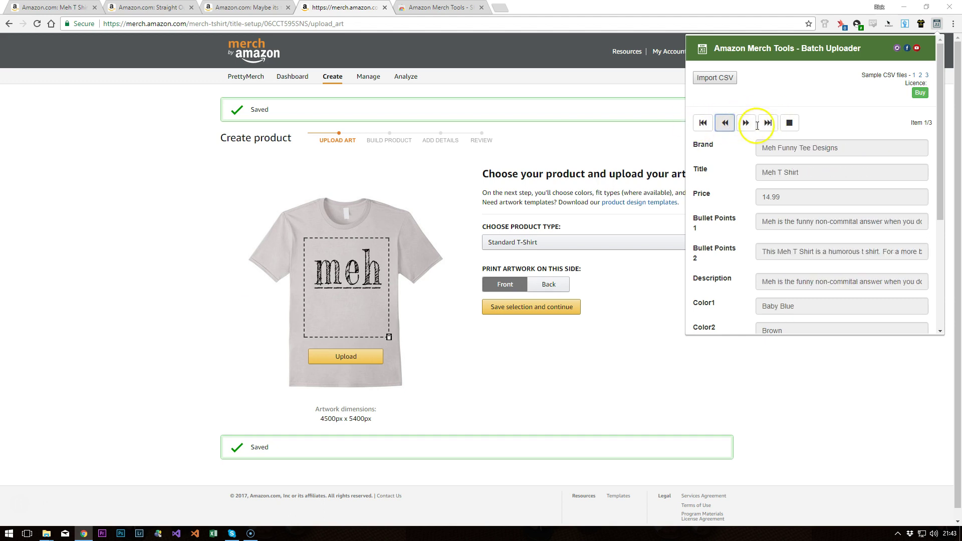
pyautogui.scroll(-5, 747, 176)
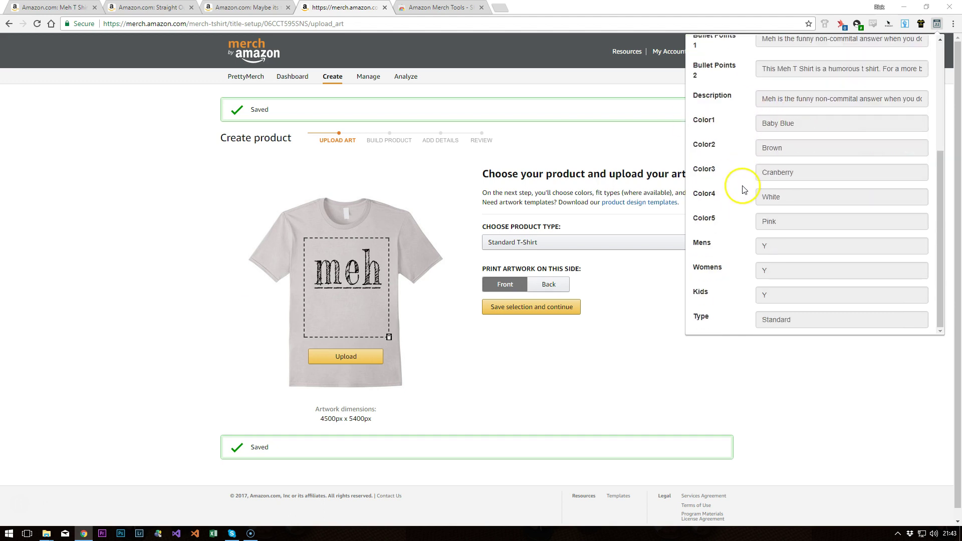
pyautogui.click(554, 193)
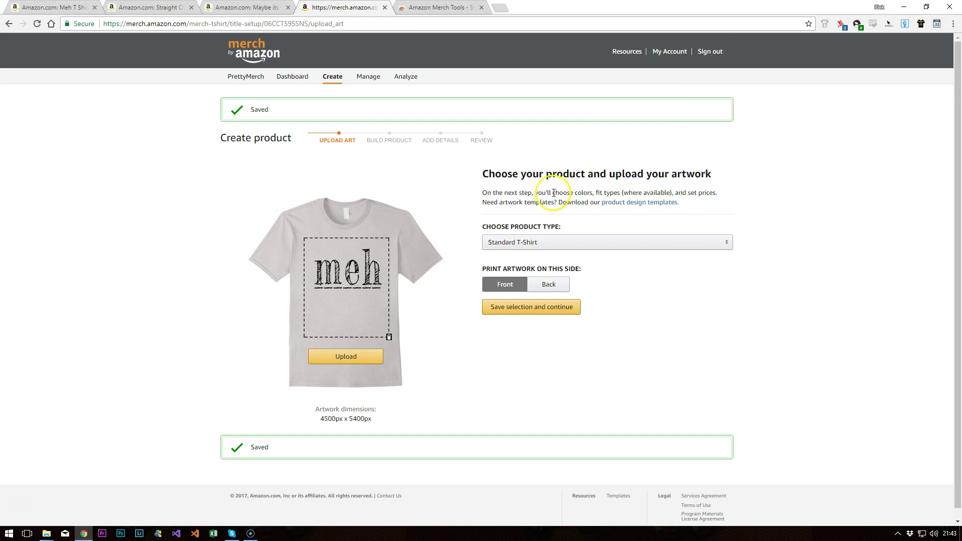
# Autofill Meh T Shirt's three fits, five colours and $14.99 list price, then save.
pyautogui.click(547, 308)
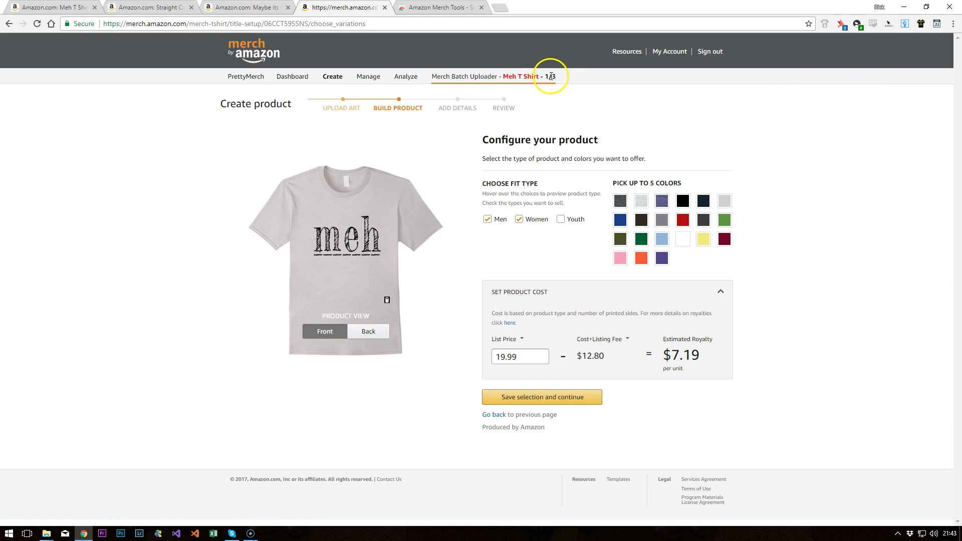
pyautogui.click(937, 25)
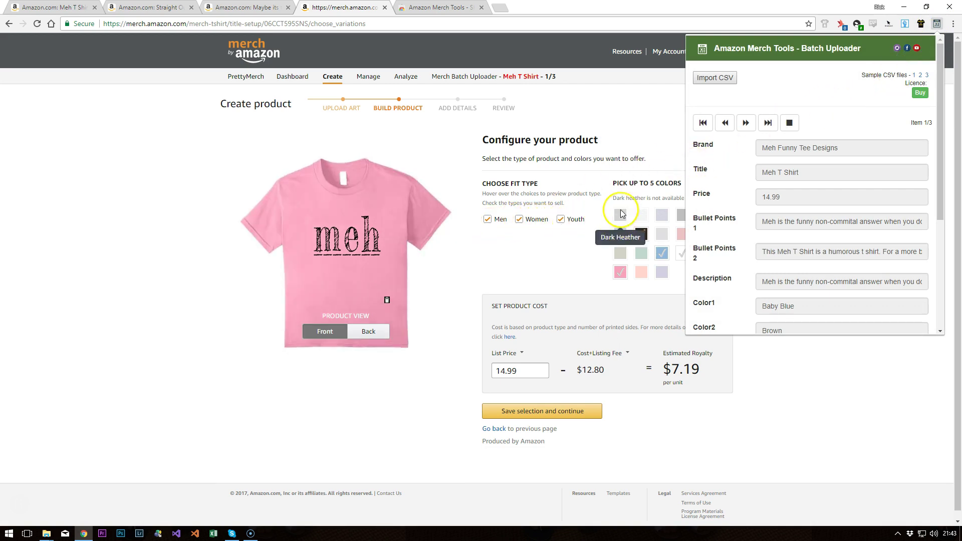
pyautogui.click(500, 370)
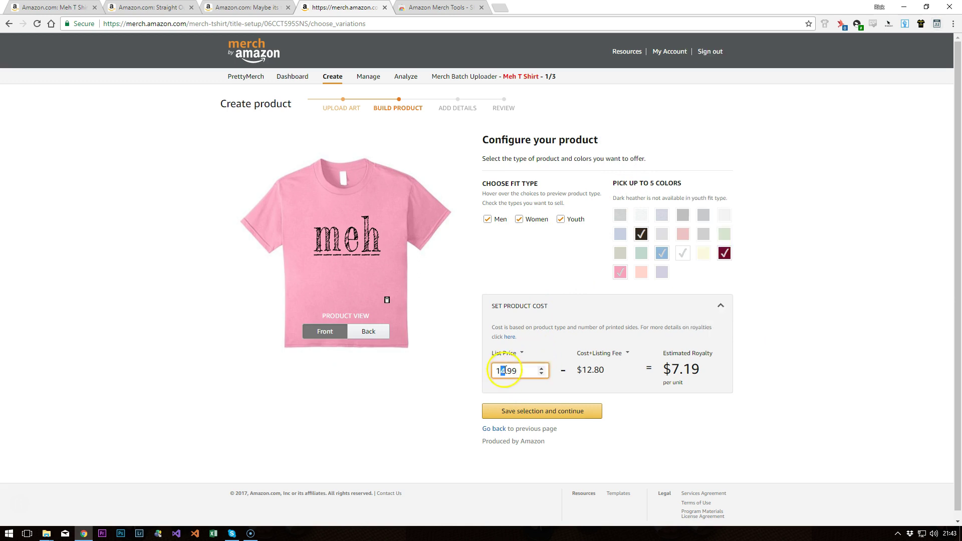
pyautogui.click(536, 413)
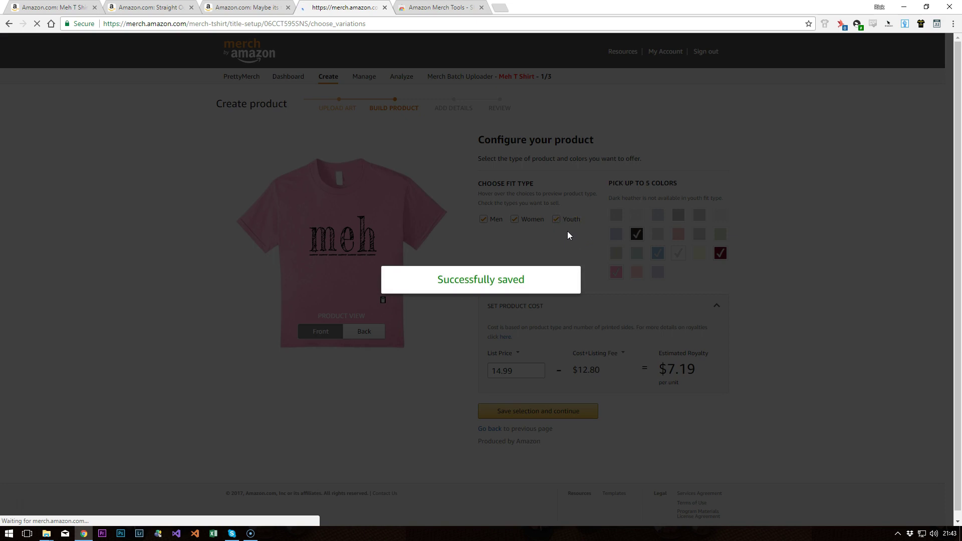
pyautogui.scroll(-2, 549, 196)
pyautogui.scroll(-2, 481, 151)
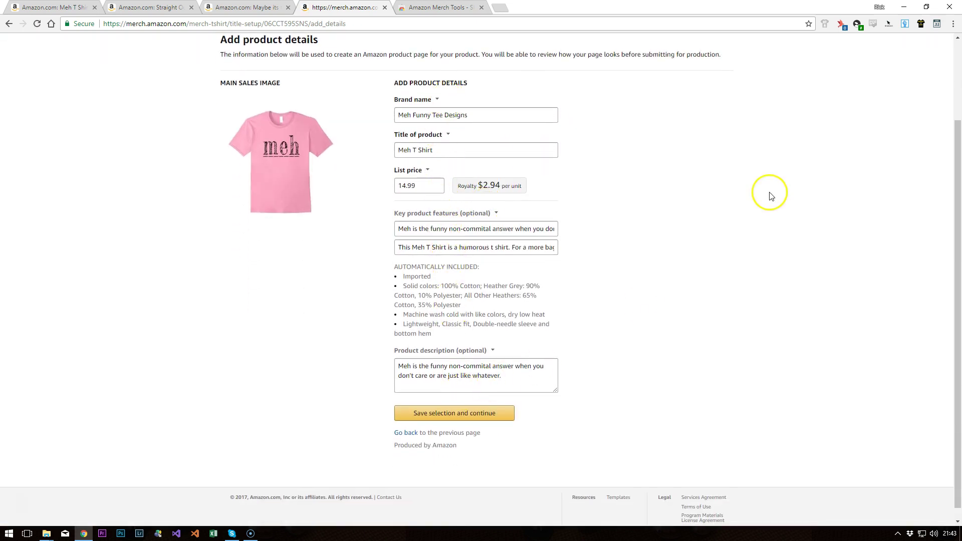
# Autofill the Meh T Shirt product details, save them, and keep the product as a draft.
pyautogui.click(937, 24)
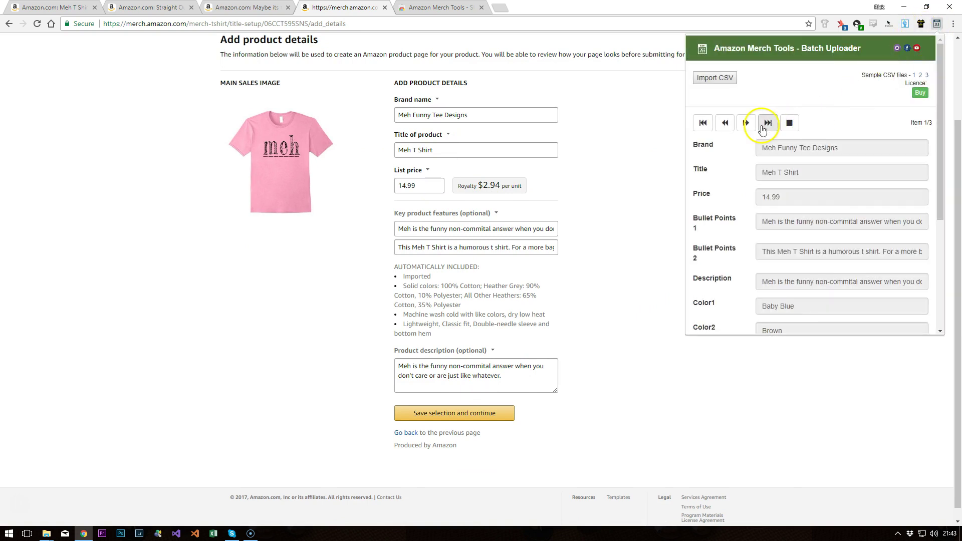
pyautogui.click(746, 123)
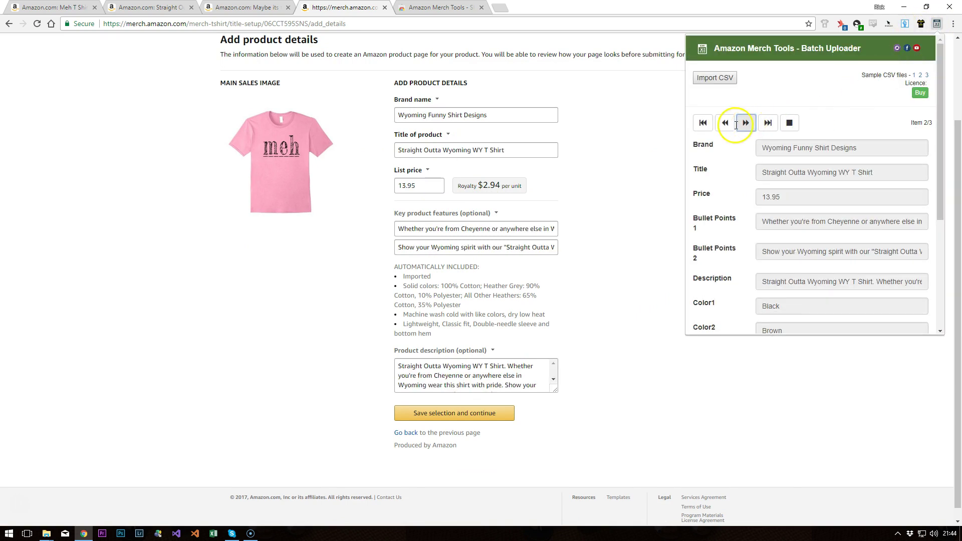
pyautogui.click(725, 123)
pyautogui.click(466, 413)
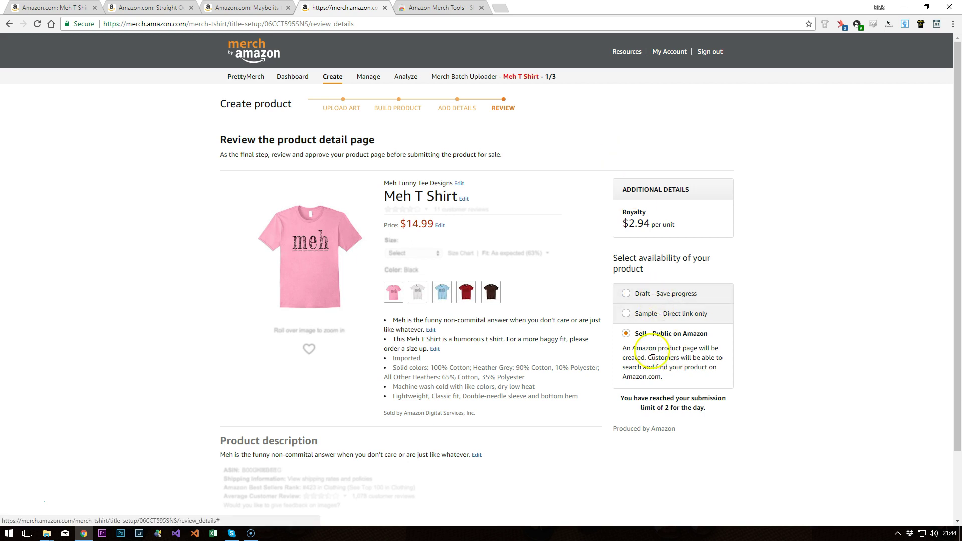
pyautogui.click(664, 297)
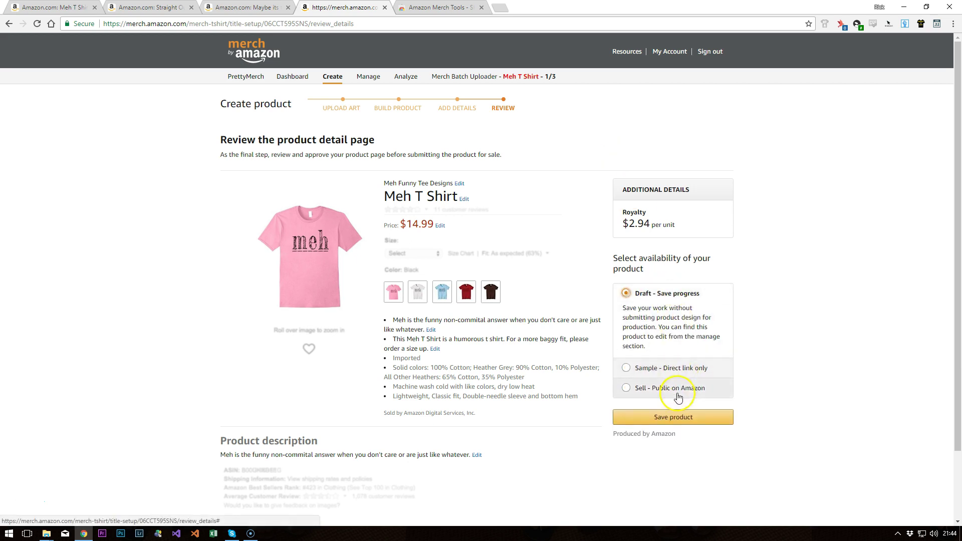
pyautogui.click(673, 417)
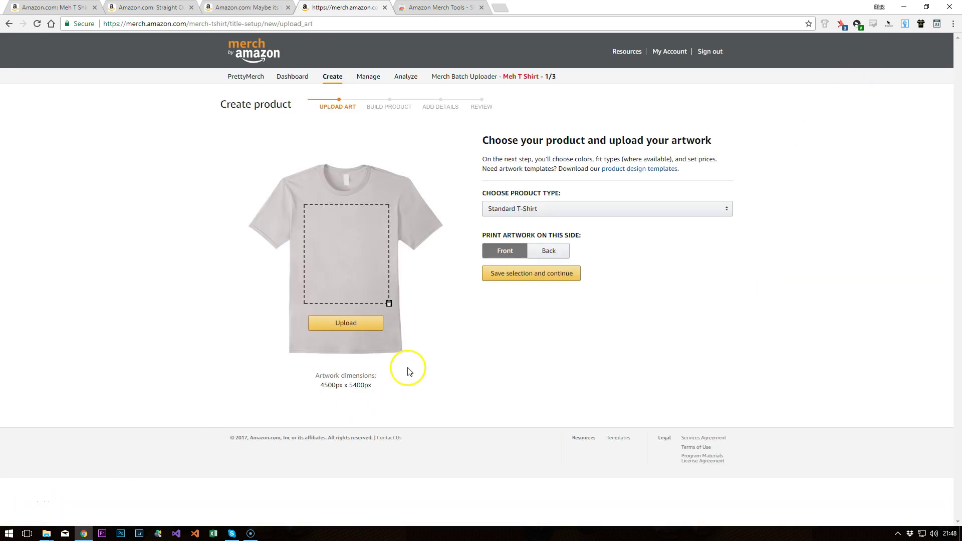
# Page through Batch Uploader listings 2 and 3, then Stop to unload the CSV.
pyautogui.click(938, 25)
pyautogui.click(747, 123)
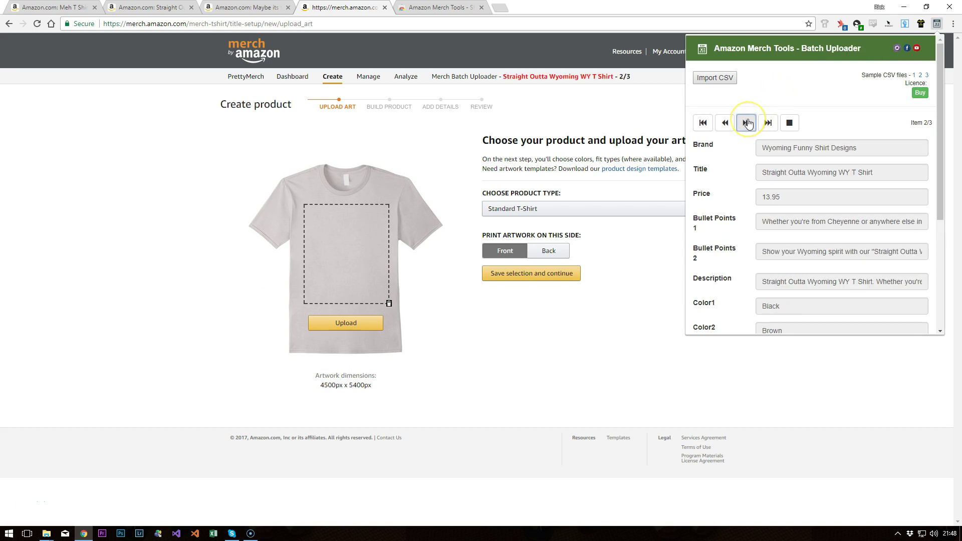
pyautogui.click(747, 122)
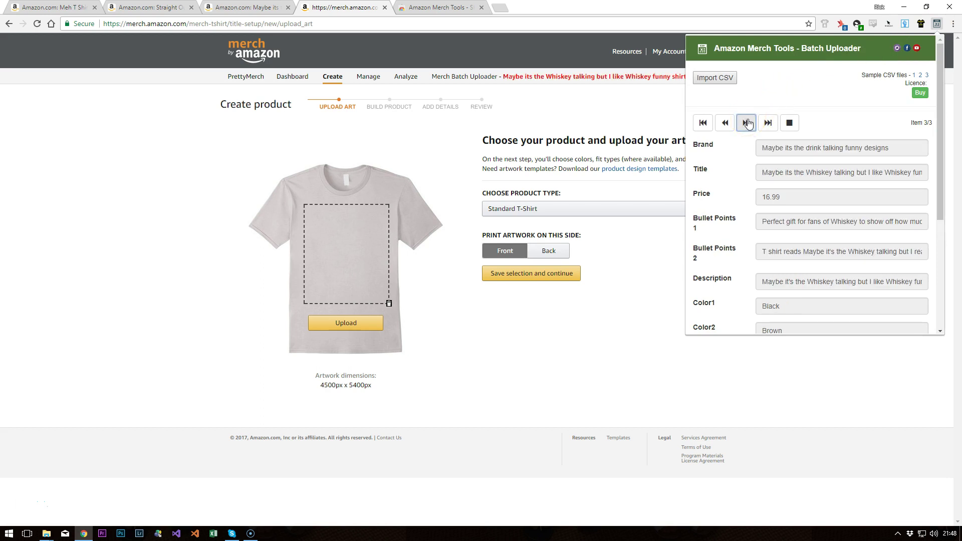
pyautogui.click(749, 124)
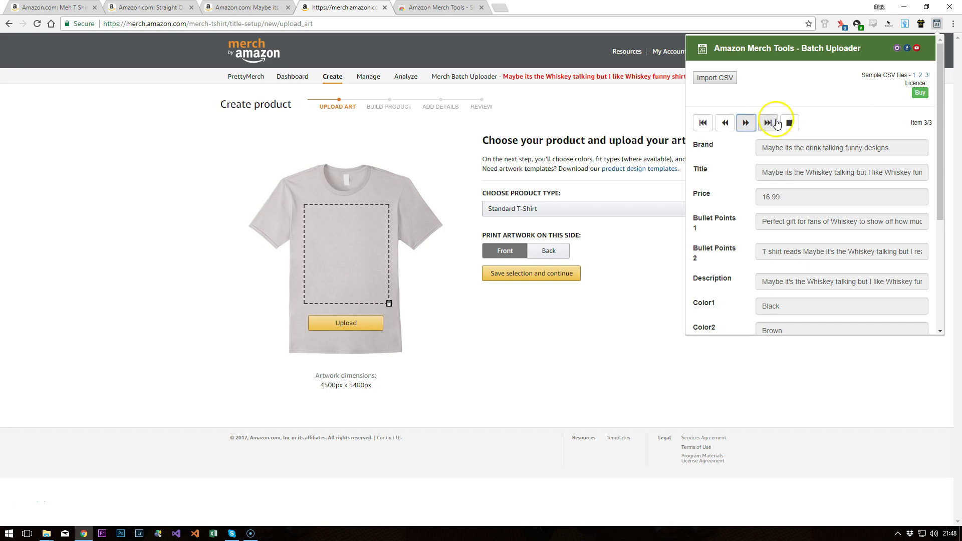
pyautogui.click(794, 123)
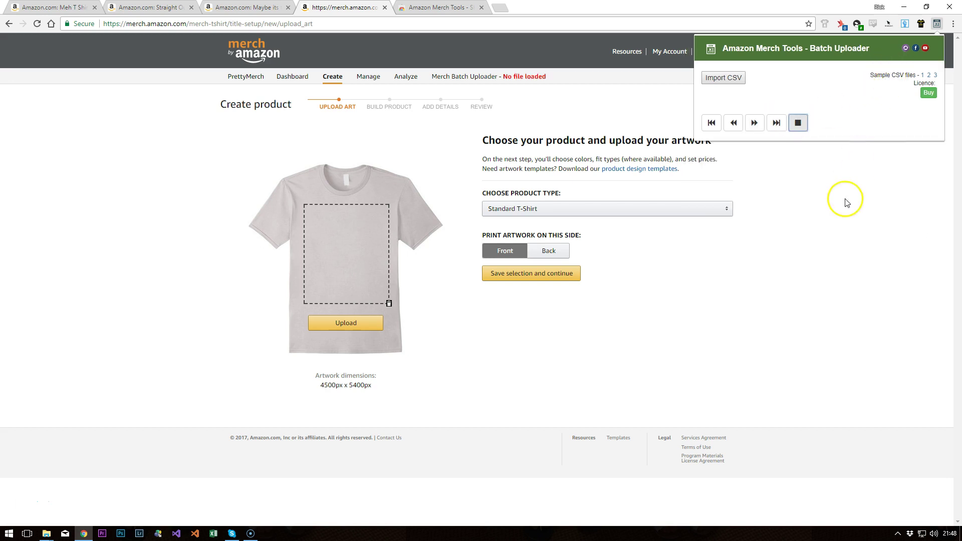
pyautogui.click(846, 203)
# Show the Shirt2CSV list of three captured shirts and download it as CSV.
pyautogui.click(920, 24)
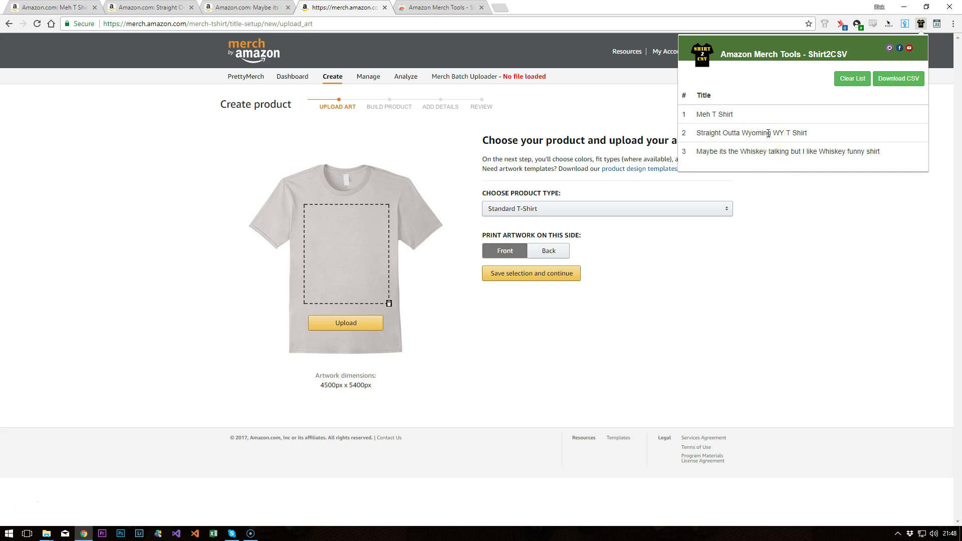
pyautogui.click(899, 79)
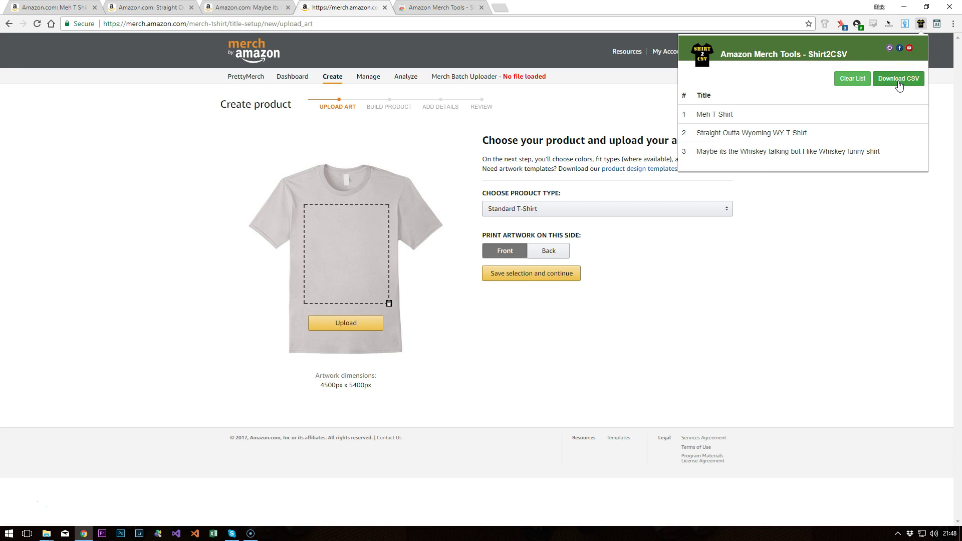